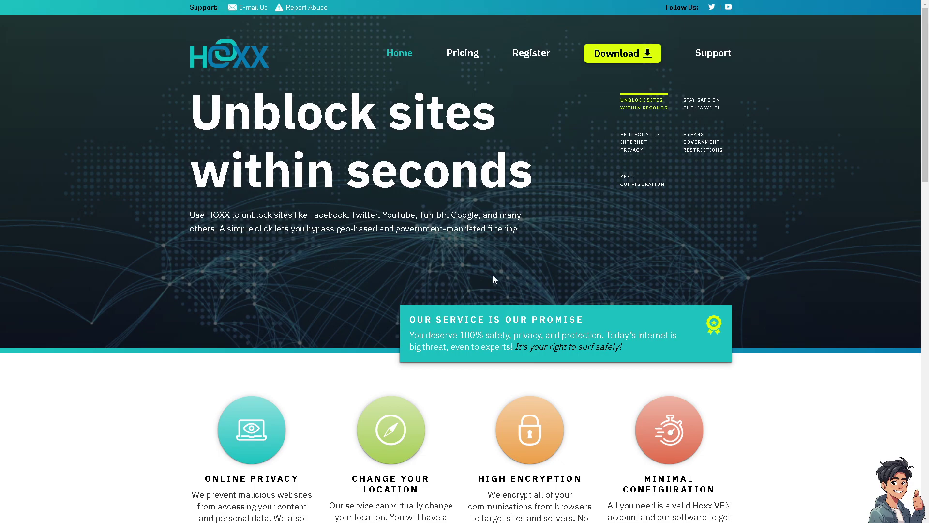
scroll(375, 265, "down", 2)
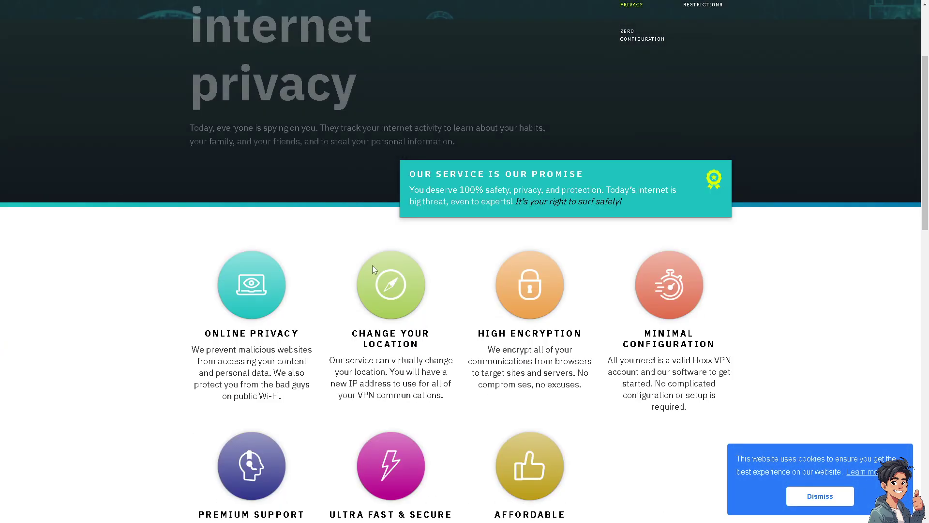
scroll(373, 267, "down", 2)
scroll(372, 266, "down", 1)
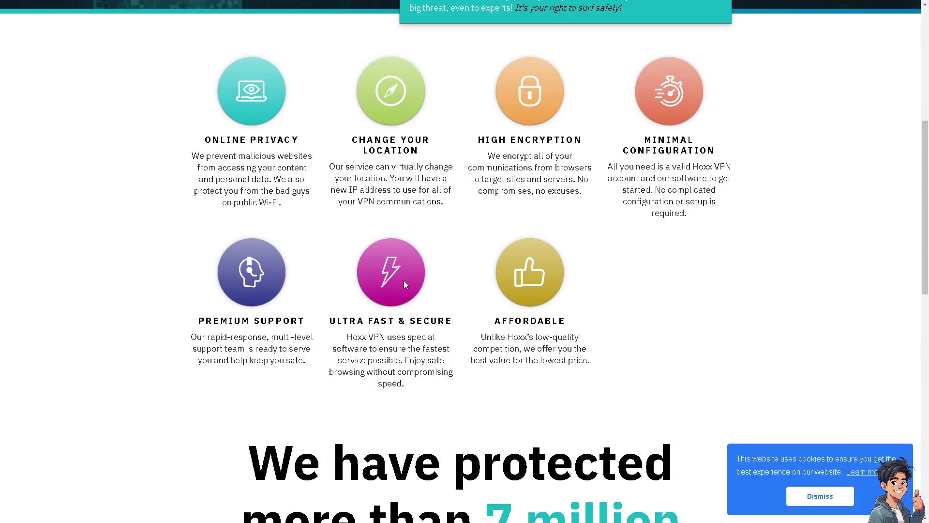
scroll(405, 284, "down", 2)
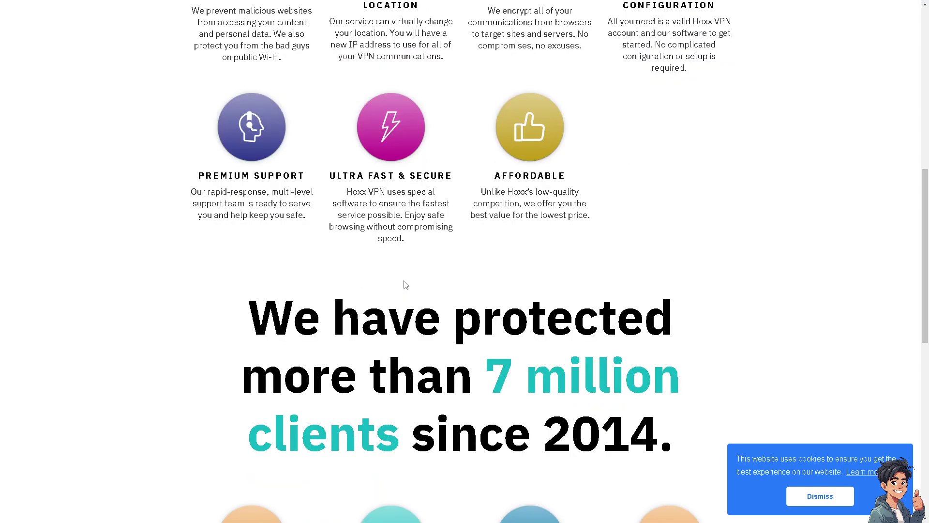
scroll(404, 284, "down", 2)
scroll(405, 285, "down", 1)
scroll(407, 283, "up", 1)
scroll(407, 288, "up", 3)
scroll(408, 288, "up", 4)
scroll(407, 288, "up", 2)
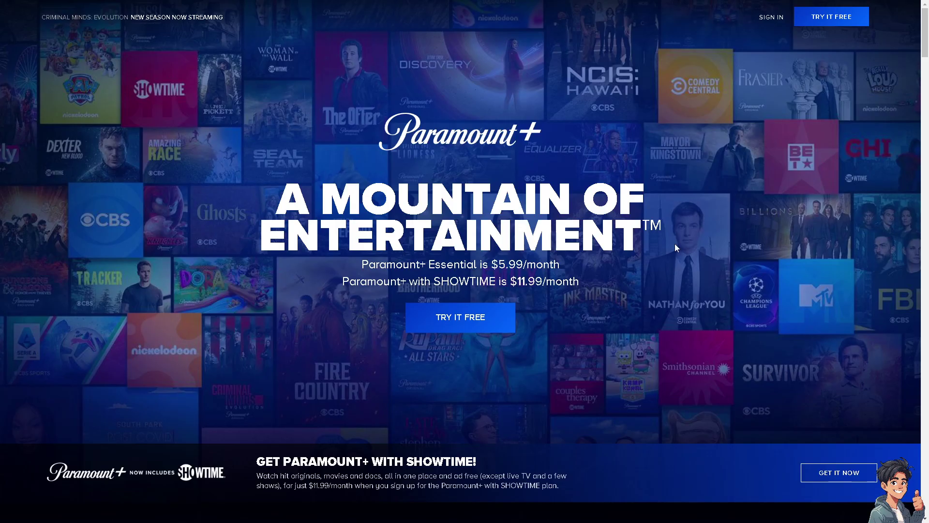
scroll(418, 313, "down", 2)
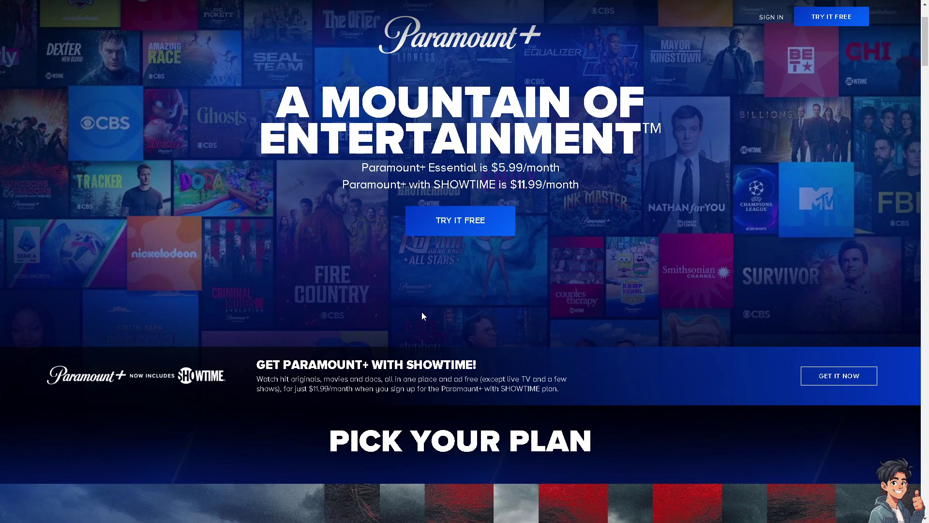
scroll(421, 314, "down", 1)
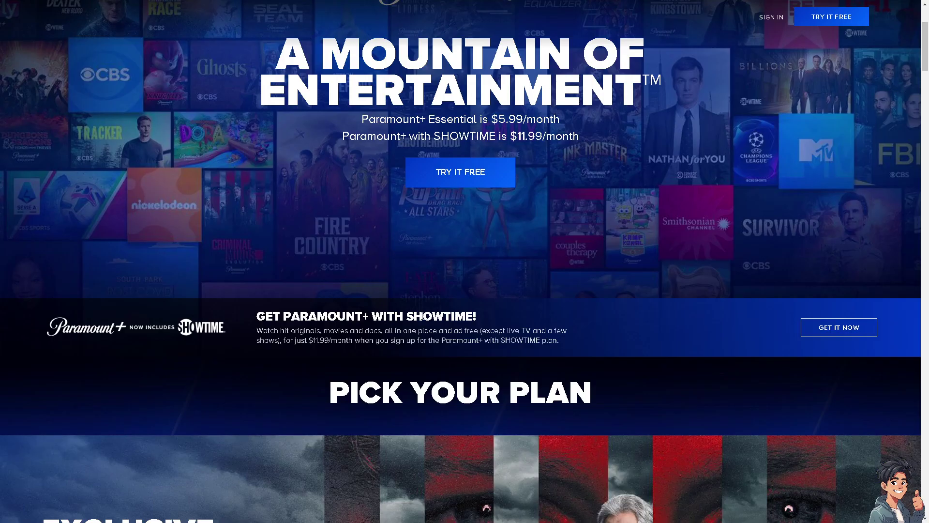
scroll(422, 316, "down", 1)
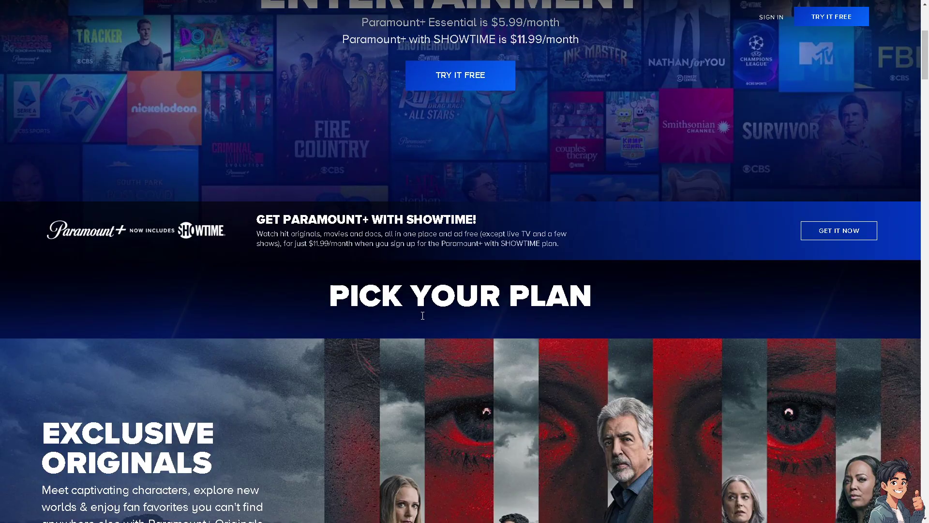
scroll(422, 316, "down", 1)
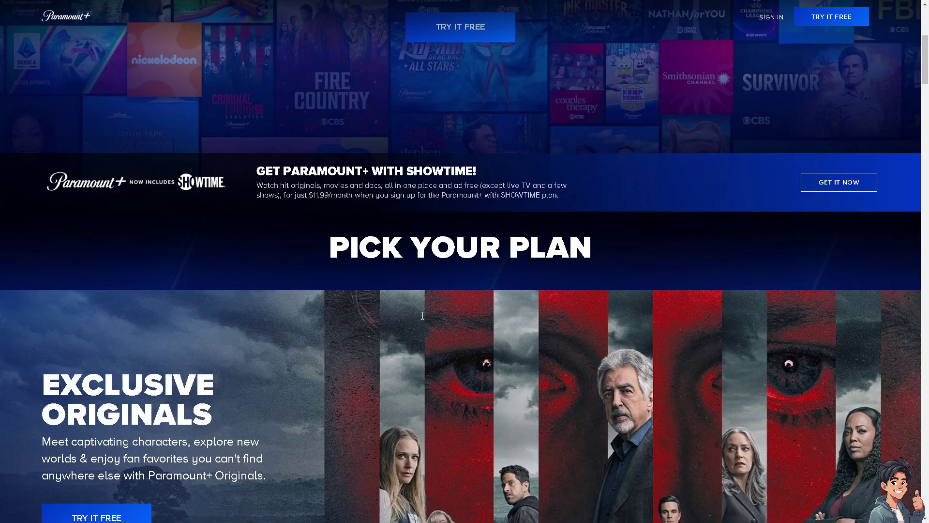
scroll(422, 315, "down", 2)
scroll(423, 315, "down", 2)
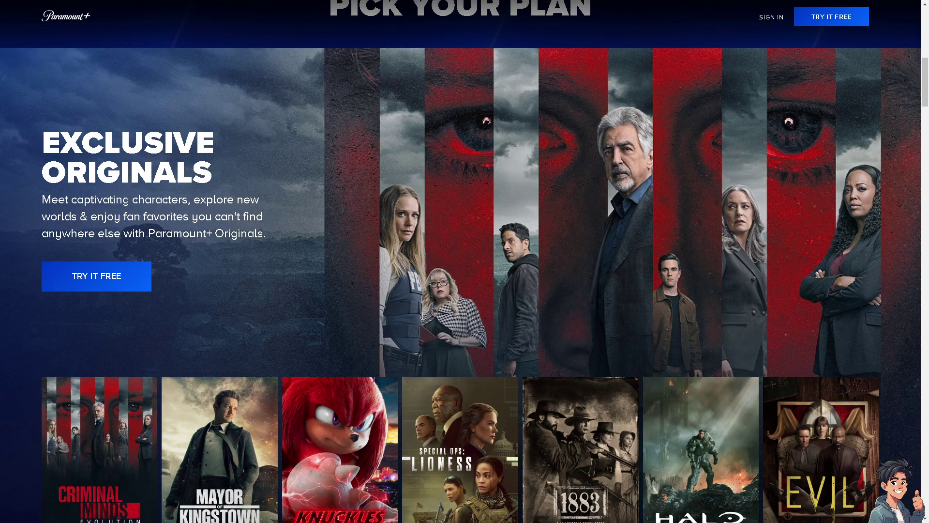
scroll(423, 314, "down", 2)
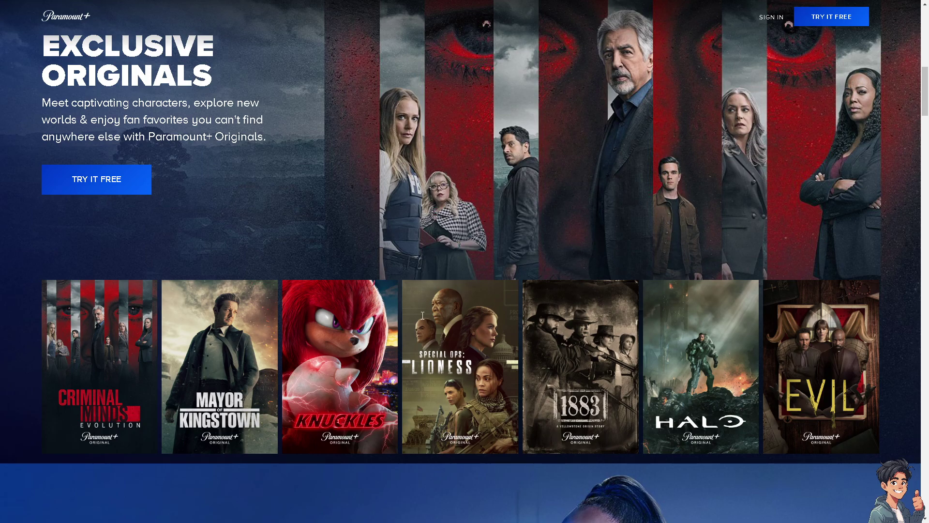
scroll(422, 316, "down", 2)
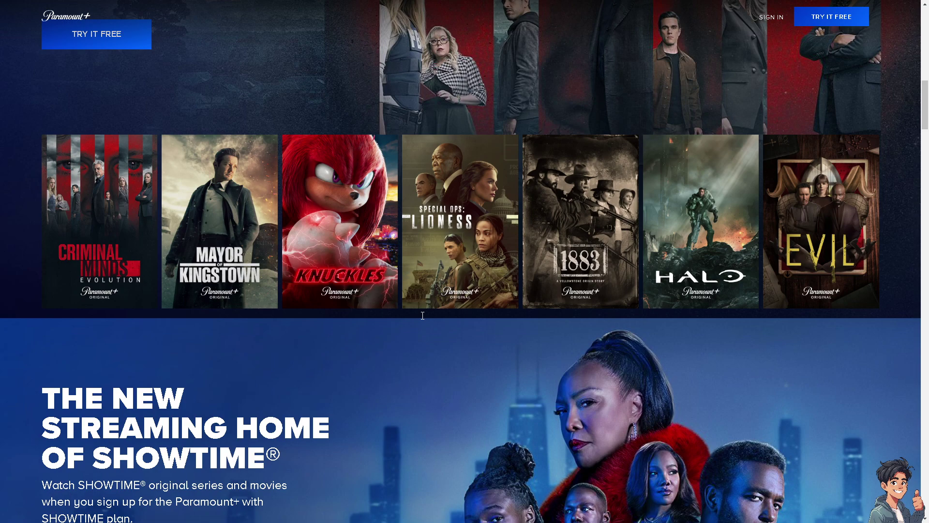
scroll(423, 316, "down", 2)
scroll(423, 315, "down", 1)
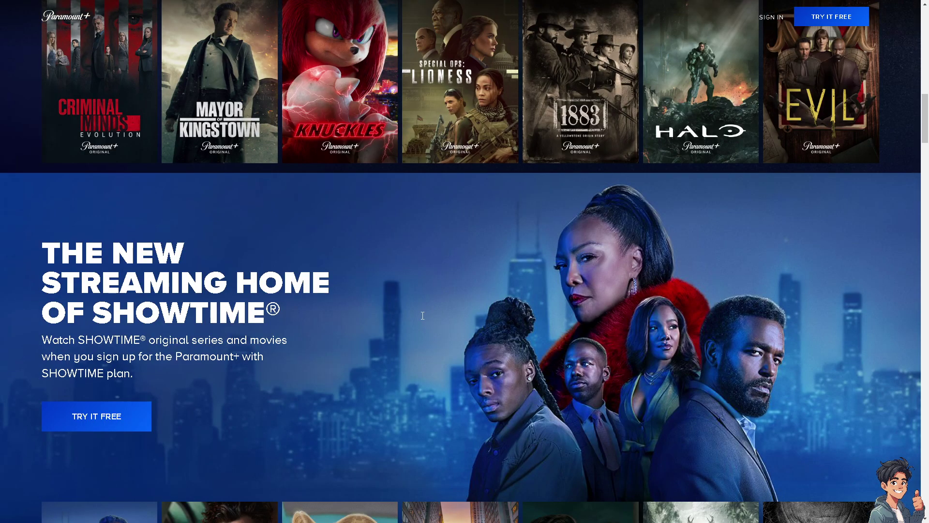
scroll(423, 315, "down", 2)
scroll(423, 316, "down", 3)
scroll(423, 315, "down", 1)
scroll(421, 316, "down", 2)
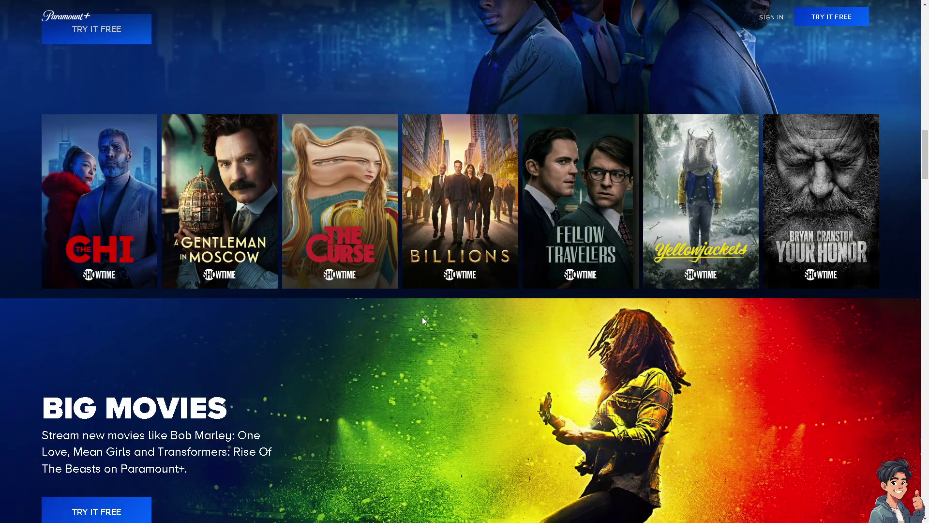
scroll(422, 318, "down", 3)
scroll(421, 318, "down", 2)
scroll(422, 319, "down", 3)
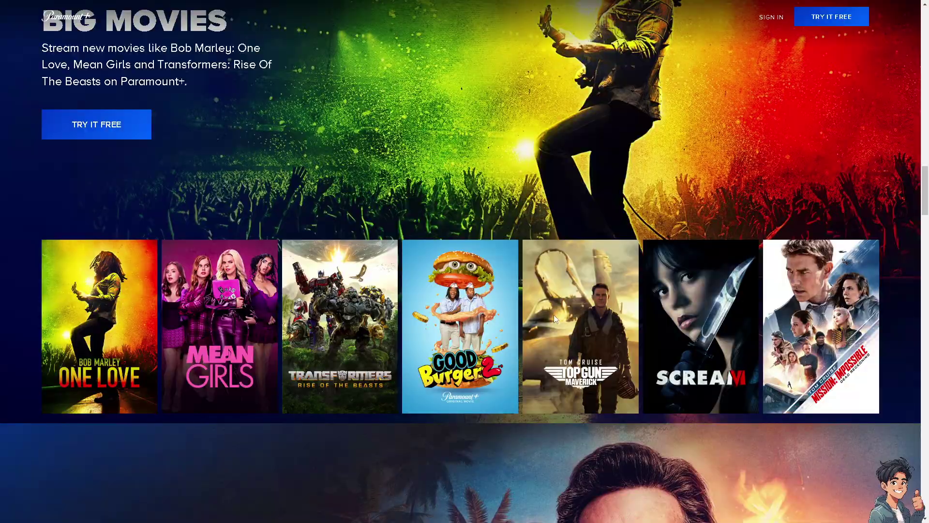
scroll(296, 308, "down", 1)
scroll(296, 309, "down", 3)
scroll(296, 309, "down", 2)
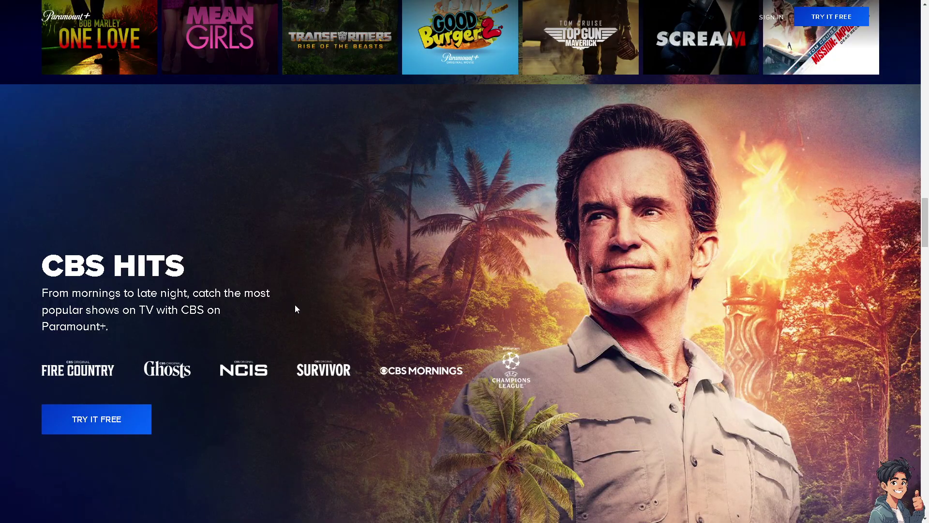
scroll(295, 309, "down", 3)
scroll(295, 309, "down", 4)
scroll(295, 309, "down", 3)
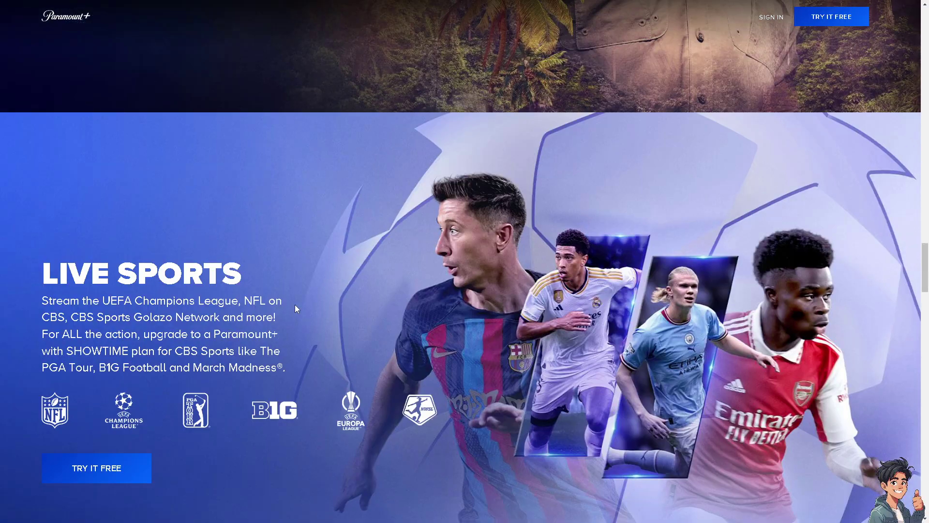
scroll(295, 308, "down", 8)
scroll(295, 305, "down", 4)
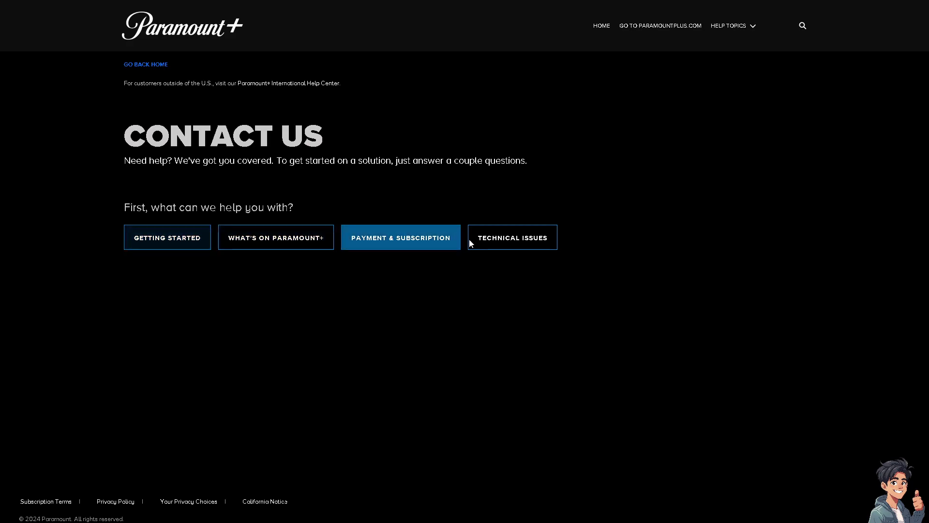
Step: Choose Technical Issues, then Problems Signing In, as the Contact Us help topic
left_click(489, 242)
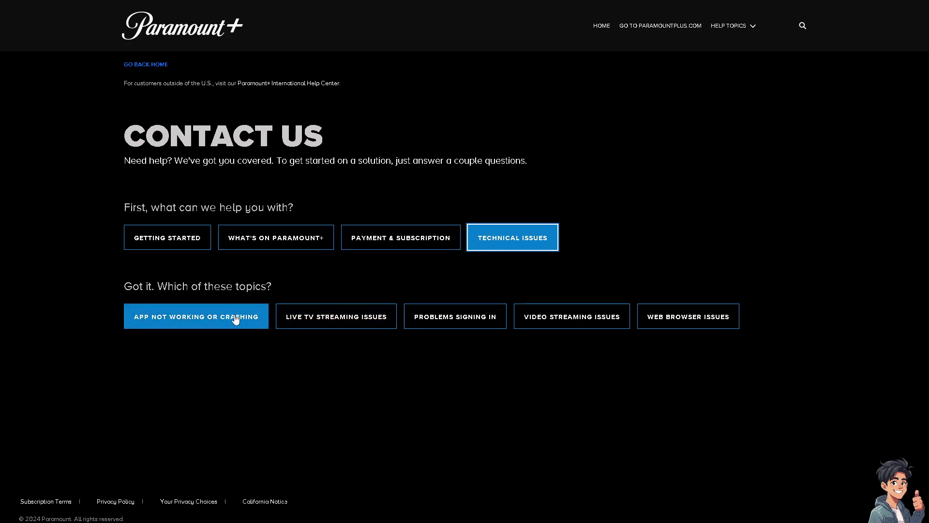
left_click(438, 324)
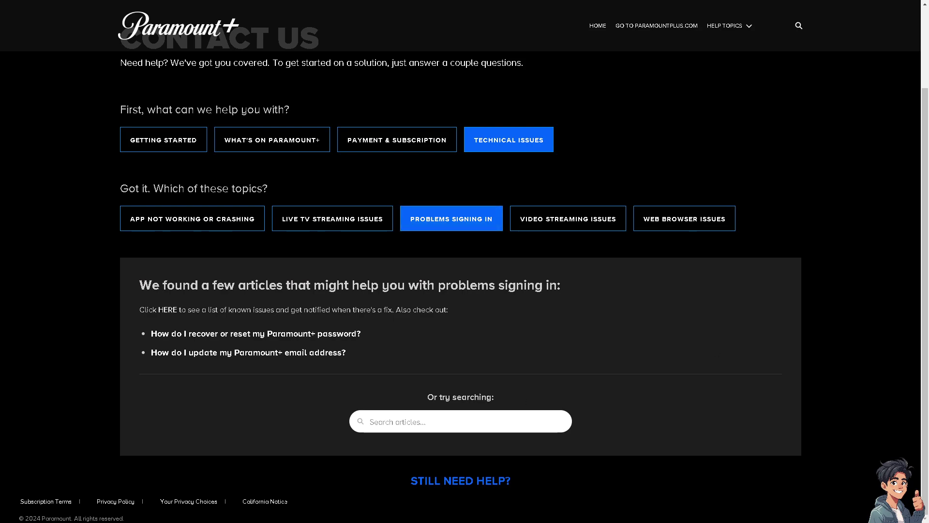
Step: Search the help articles for "How to Fix Paramount Plus Error 3304"
left_click(414, 425)
type("How To Fix Paramount Plus Error 3304")
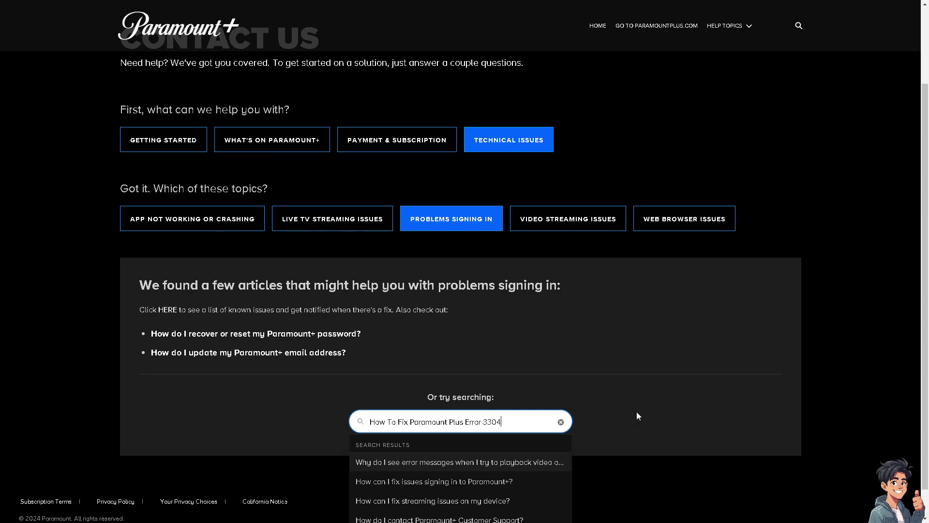
scroll(595, 459, "down", 1)
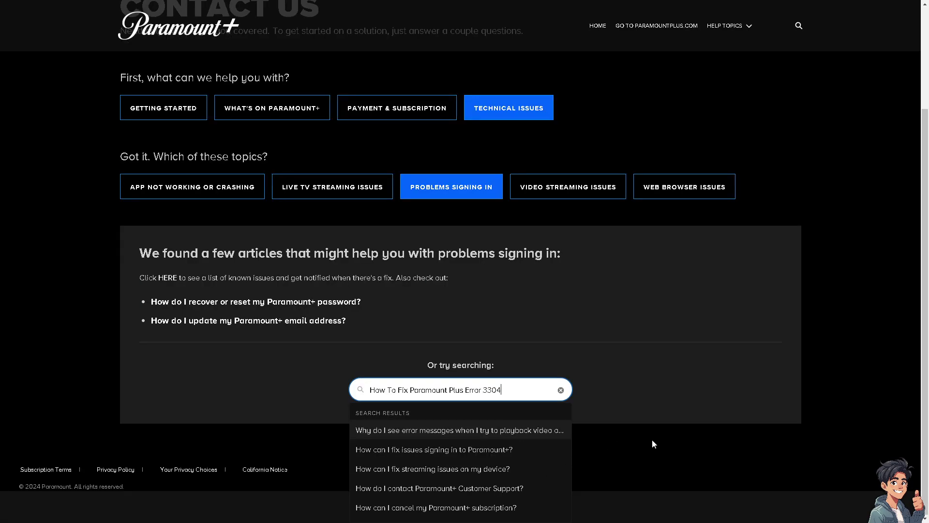
key("Return")
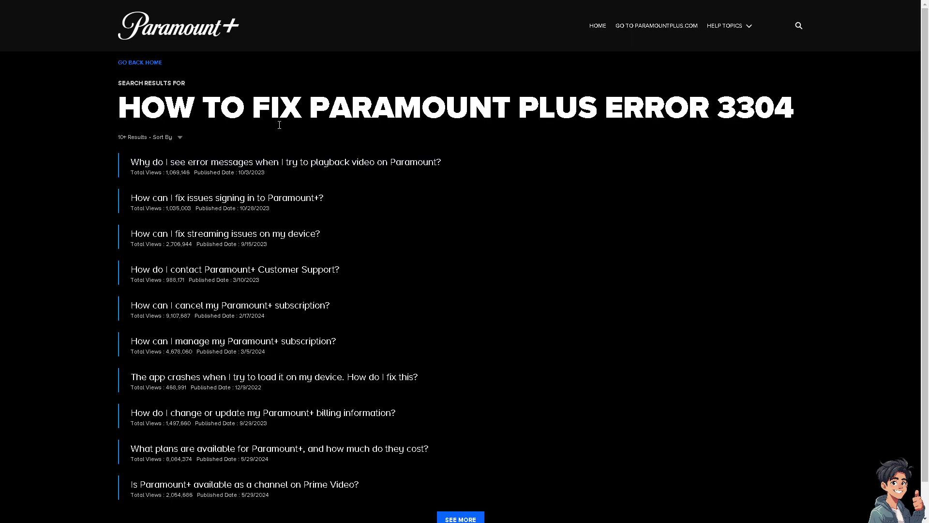
scroll(481, 162, "down", 1)
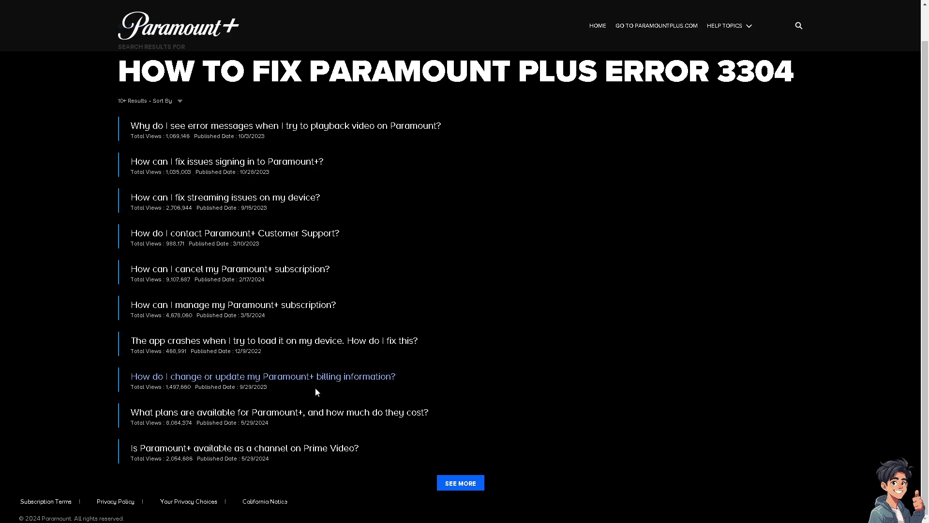
Step: Expand the error 3304 results with SEE MORE to list ten help articles
left_click(461, 483)
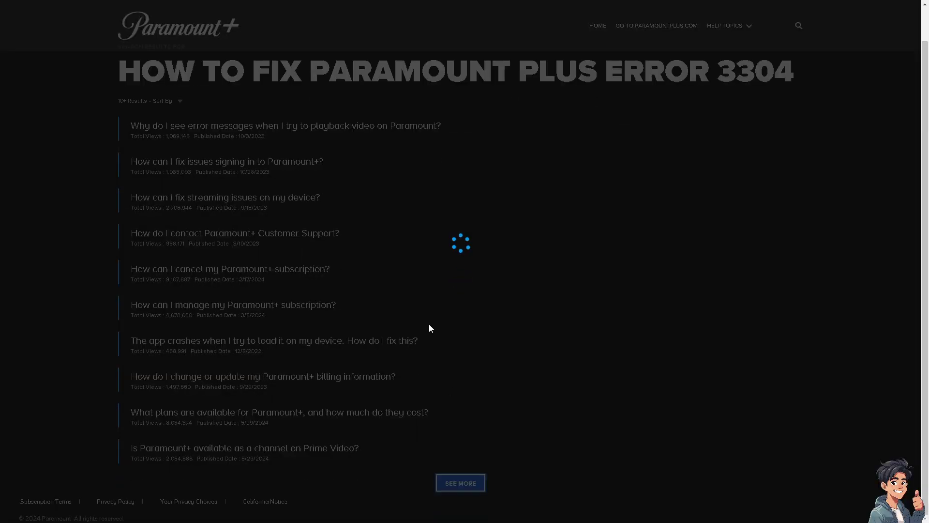